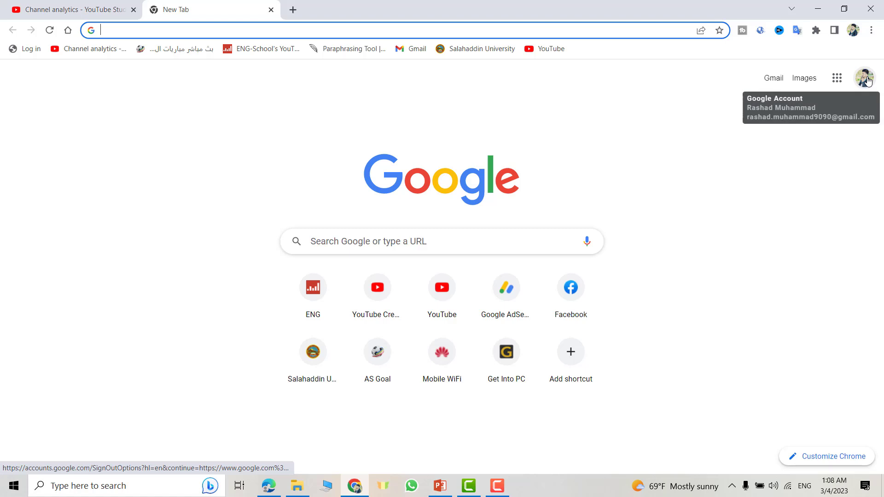
- Search 'google.form.create' in Chrome and open the Google Forms home page
click(353, 239)
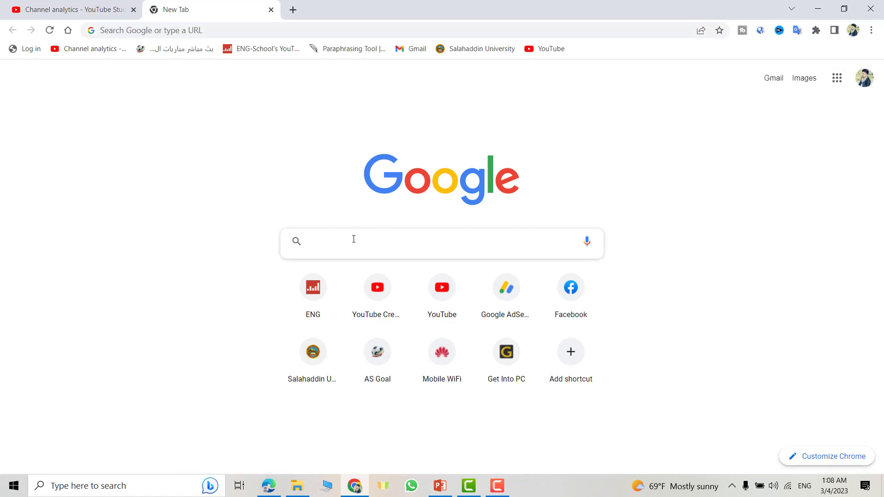
text(go)
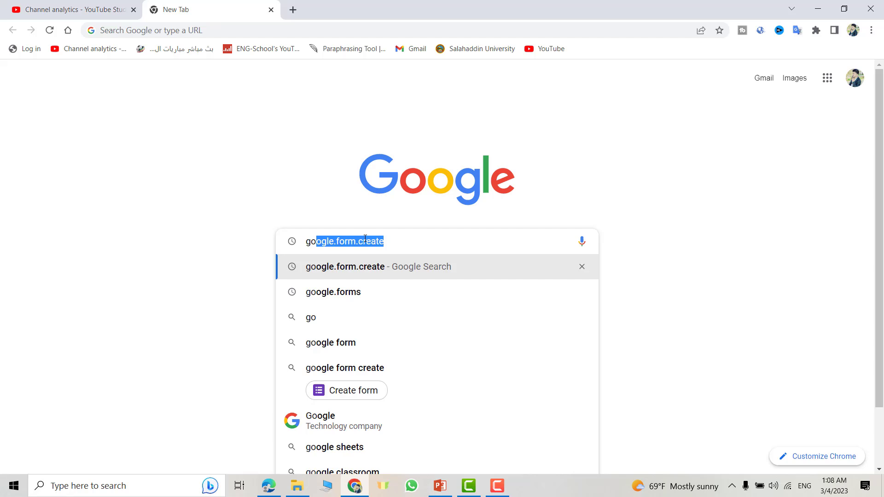
click(427, 244)
key(Return)
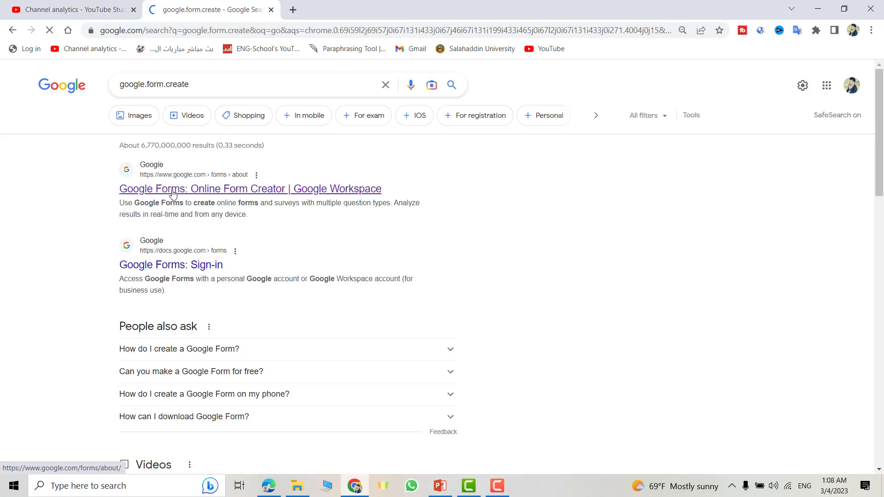
click(191, 194)
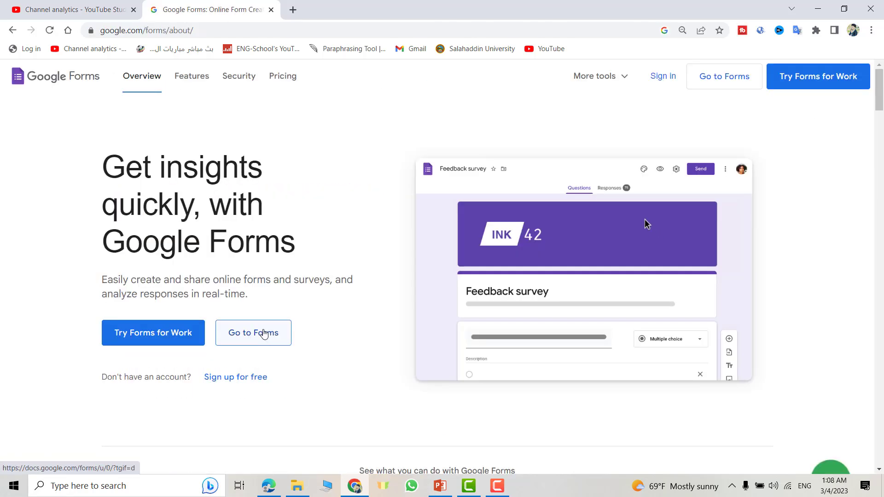
click(263, 334)
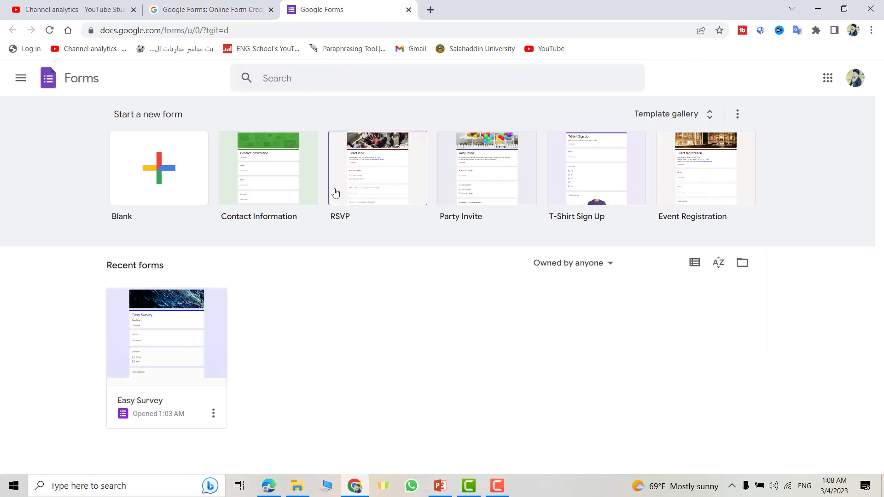
- Start a blank form and enter 'Easy Survey' as its description
click(159, 178)
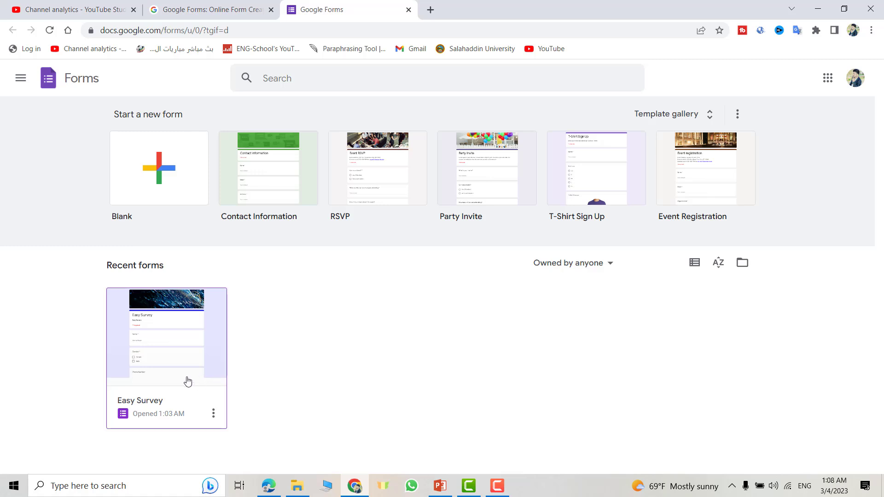
click(161, 179)
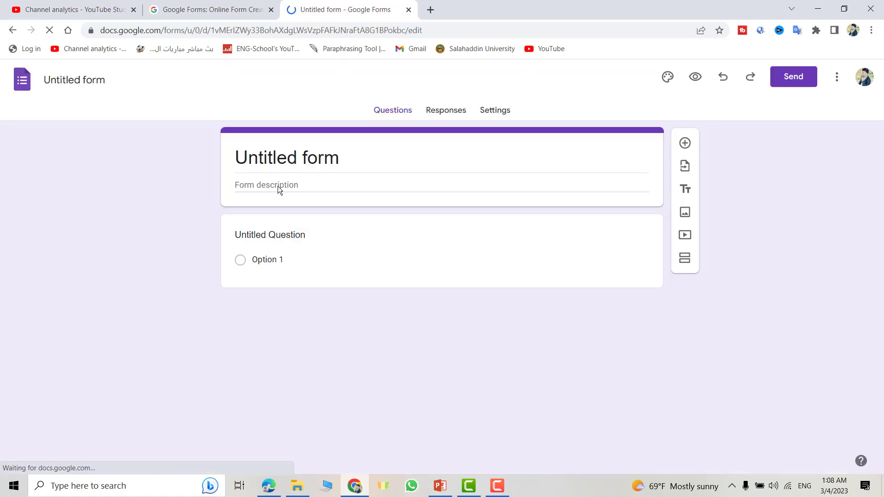
click(286, 186)
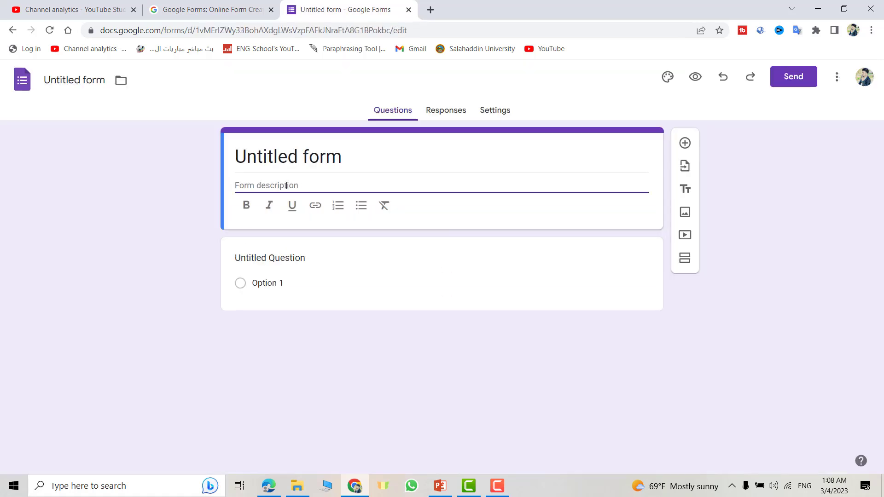
text(Easy )
text(Survey)
- Retitle the default question 'Name', make it required, and keep it short answer
click(266, 282)
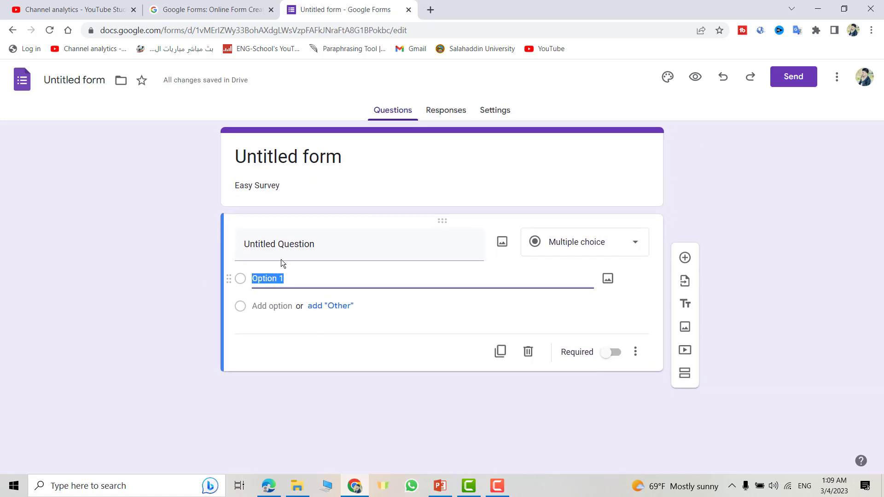
click(278, 245)
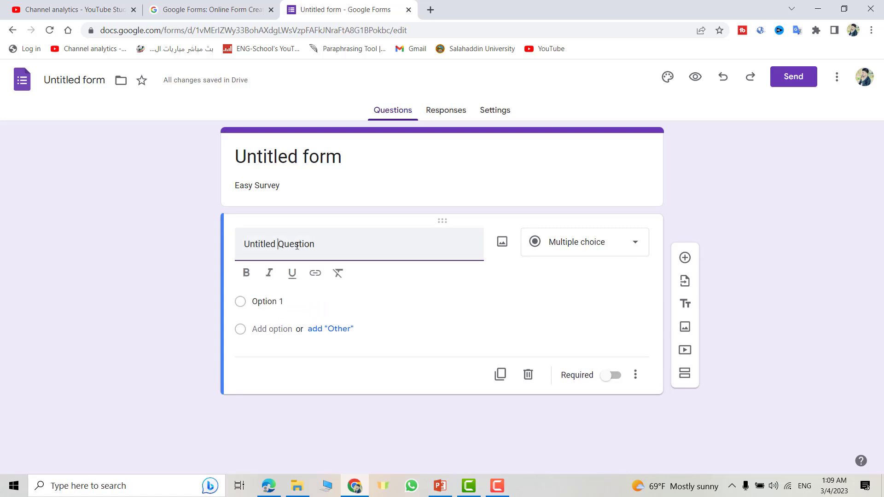
drag(336, 248, 160, 251)
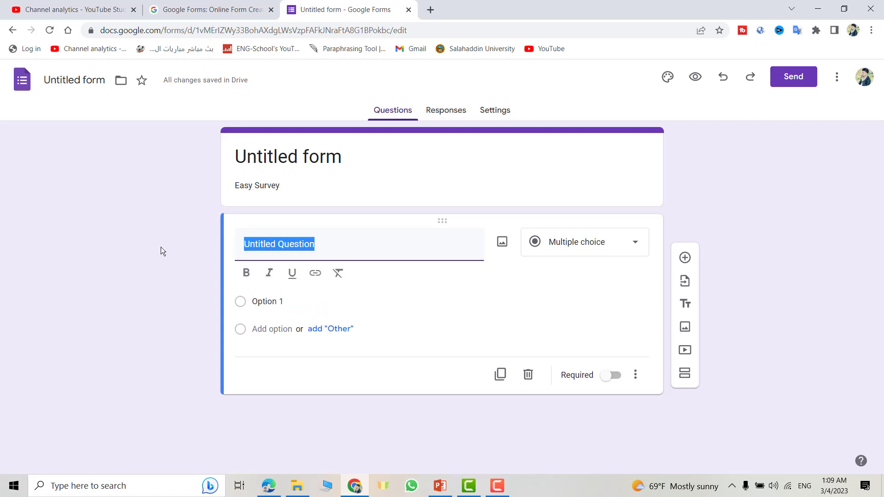
text(Name)
click(613, 333)
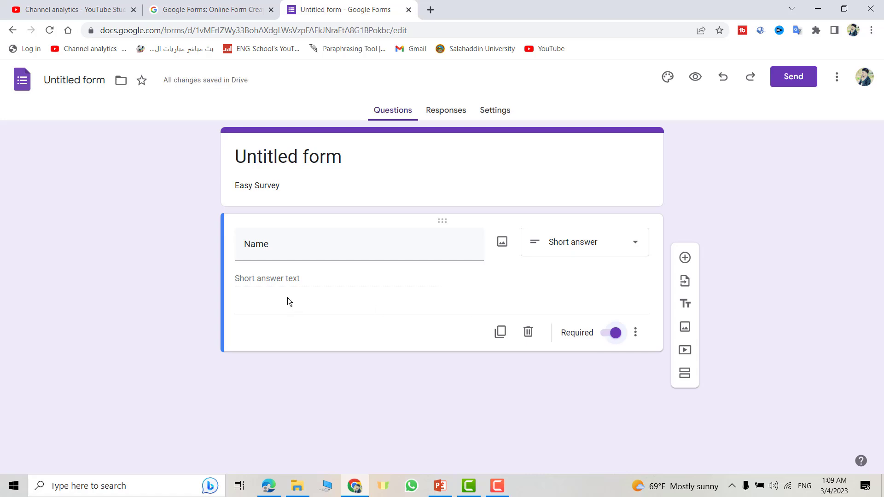
click(608, 246)
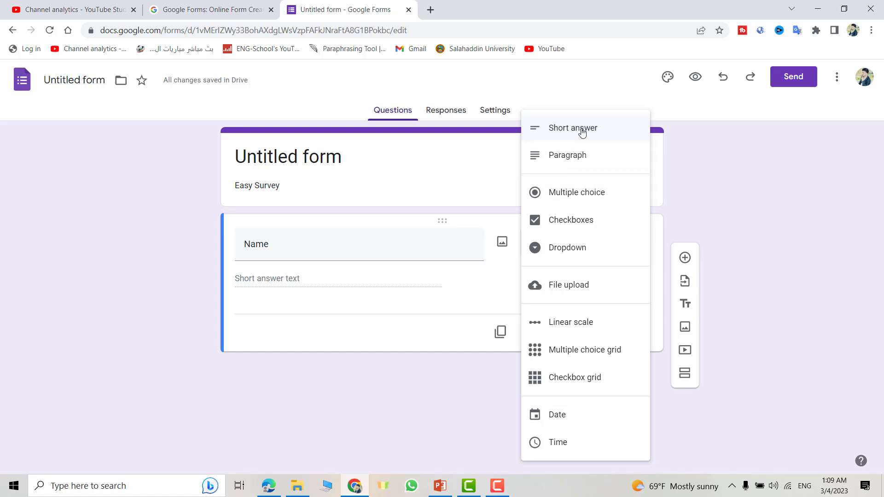
click(505, 173)
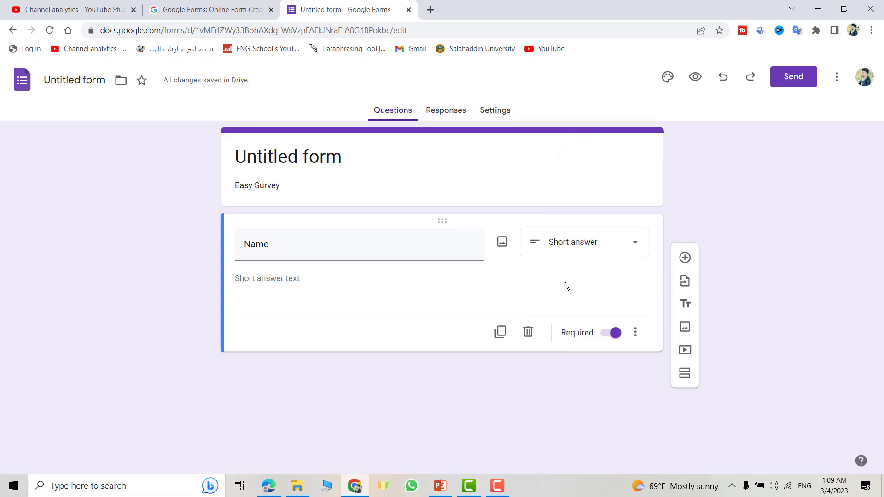
- Add a short-answer 'Age' question below Name
click(684, 258)
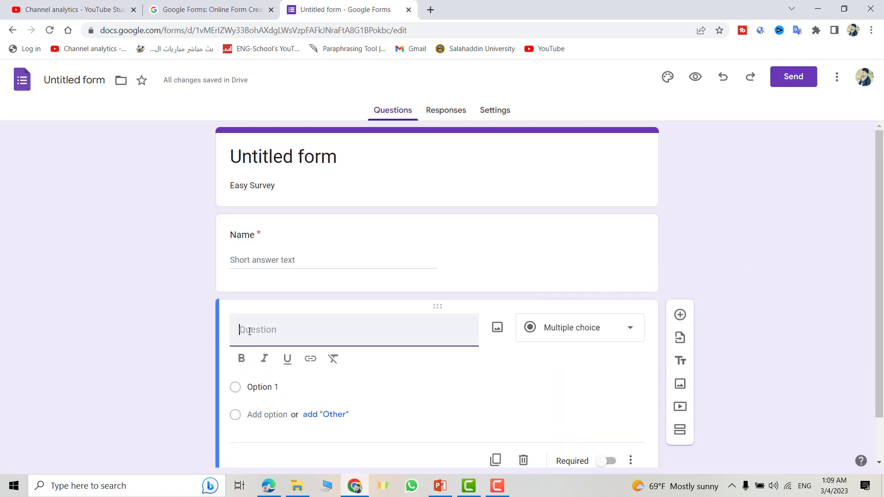
text(Age)
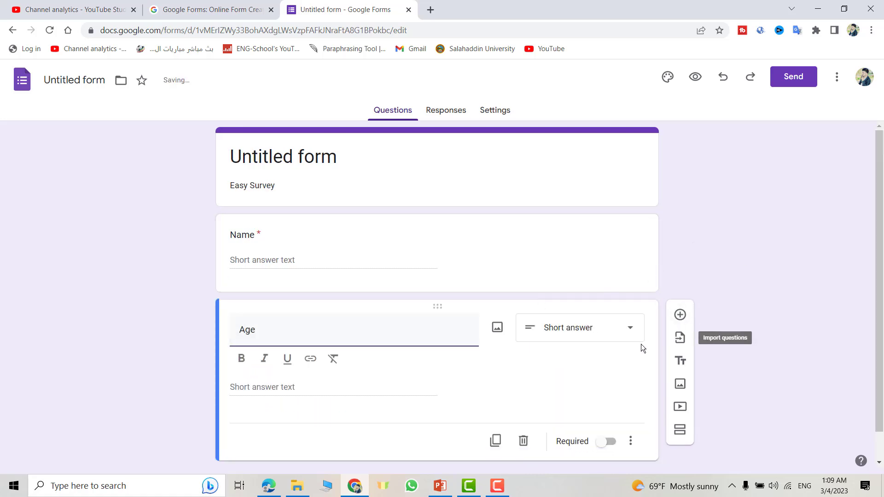
click(614, 333)
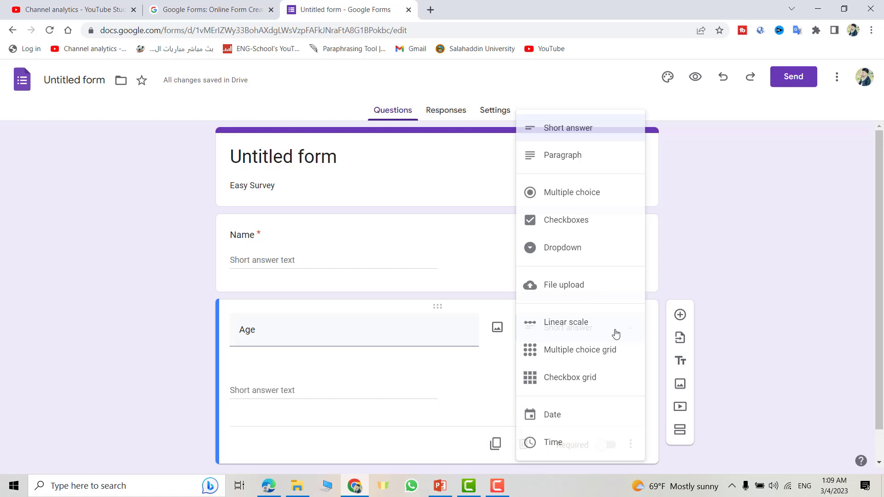
click(553, 124)
- Add a required Gender question with 'Male' and 'Female' choices below Age
click(680, 315)
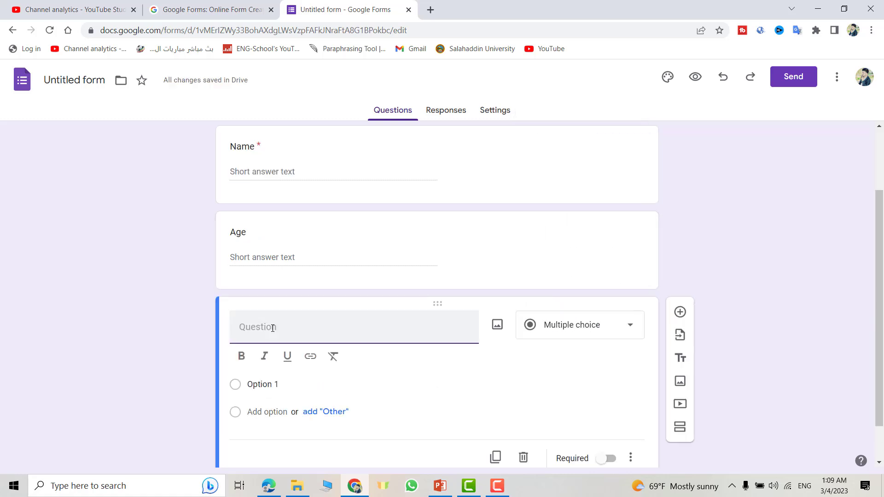
text(Gender:)
mouse_move(234, 385)
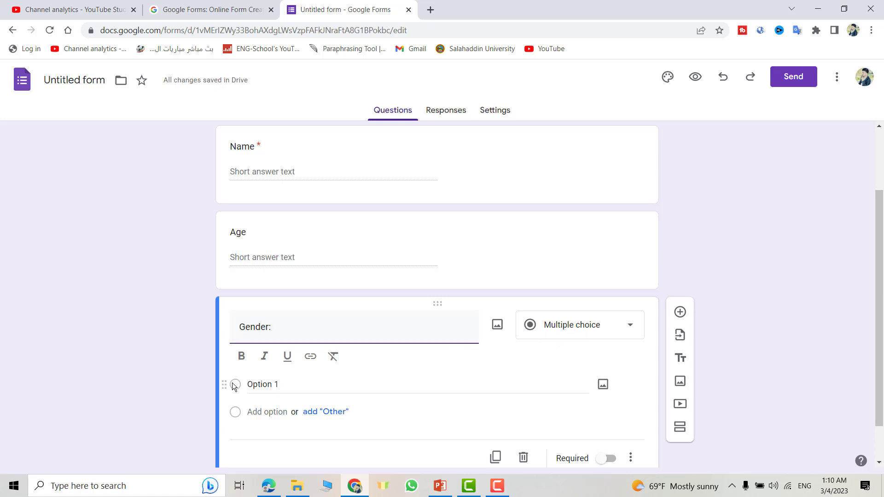
click(262, 384)
text(Ma)
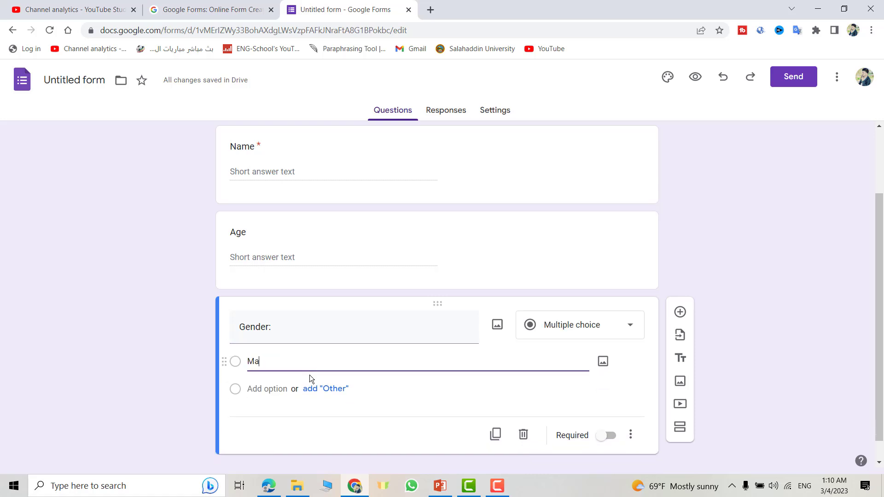
text(le)
click(267, 410)
text(Female)
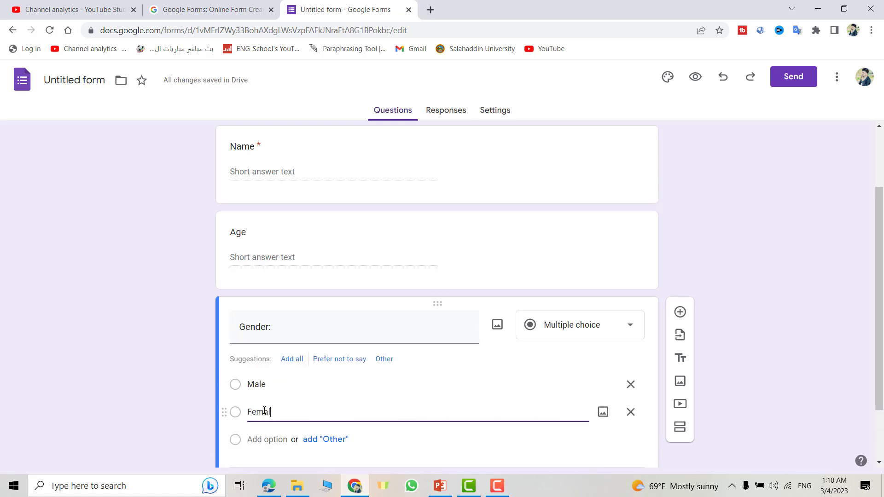
click(433, 440)
scroll(434, 440, down, 1)
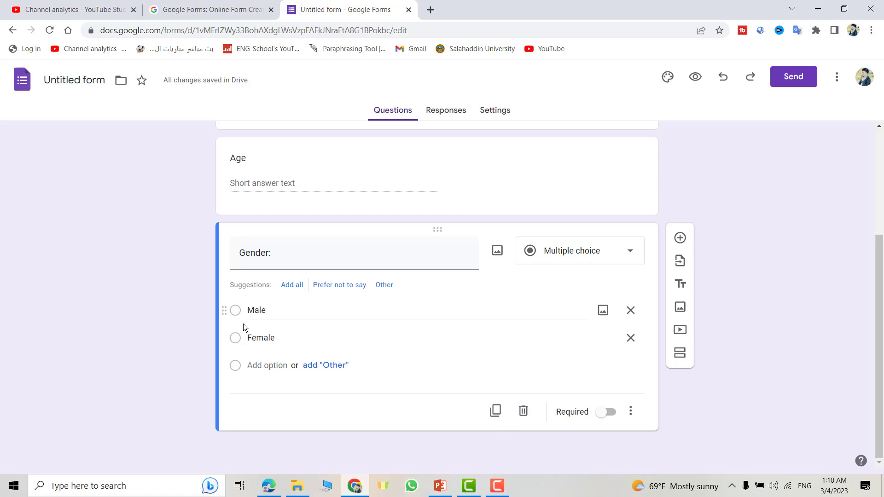
click(607, 414)
- Add a 'Phone Number:' question with its typo fixed, then a 'Comments' question
click(680, 238)
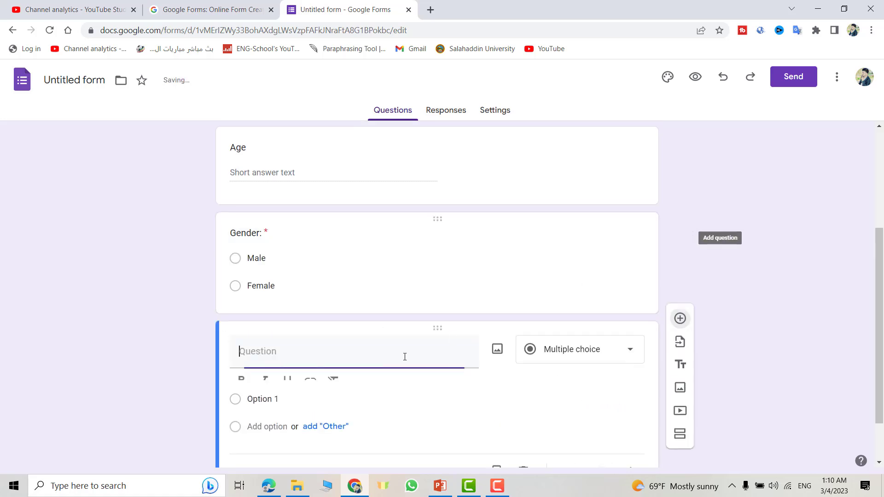
text(Phone Nmber:)
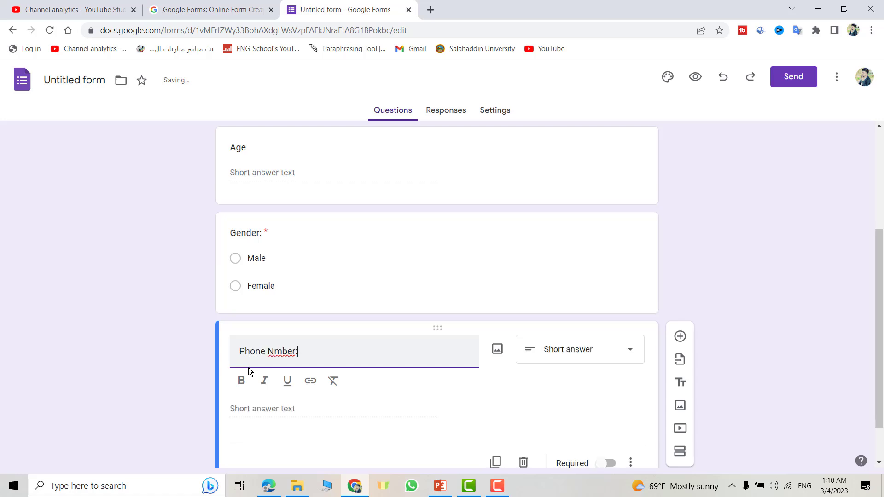
click(276, 352)
text(u)
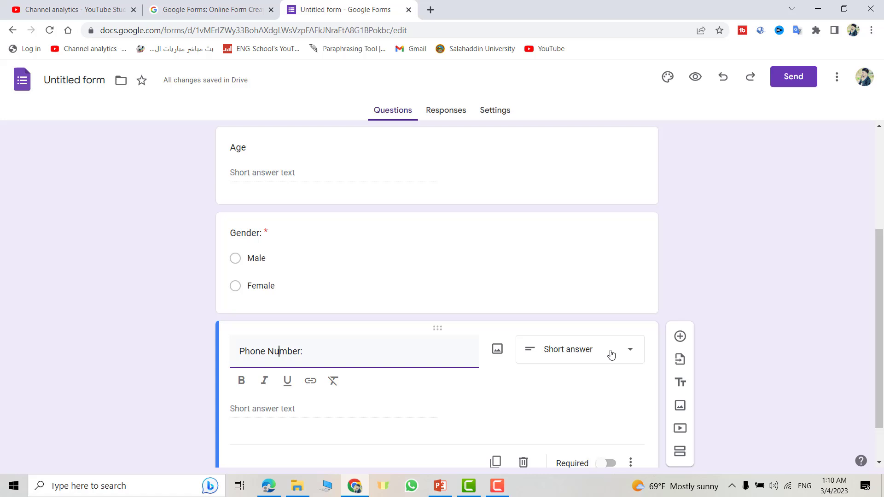
scroll(621, 359, down, 1)
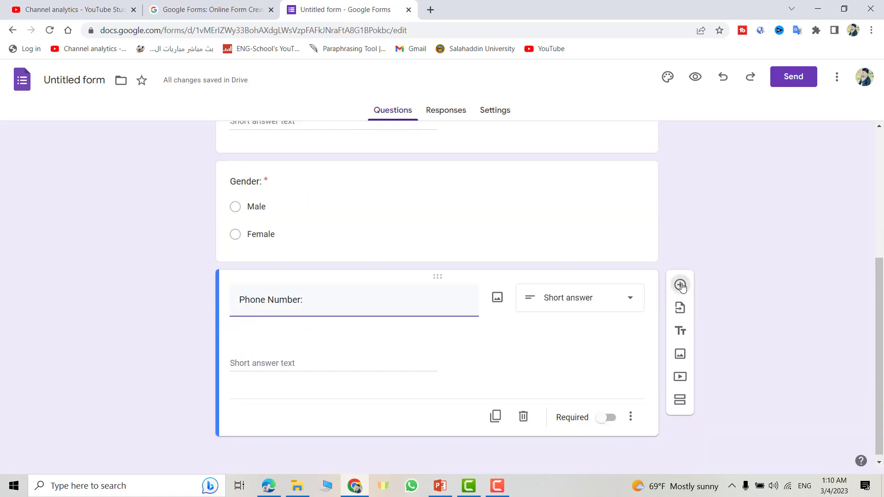
click(681, 286)
text(Com)
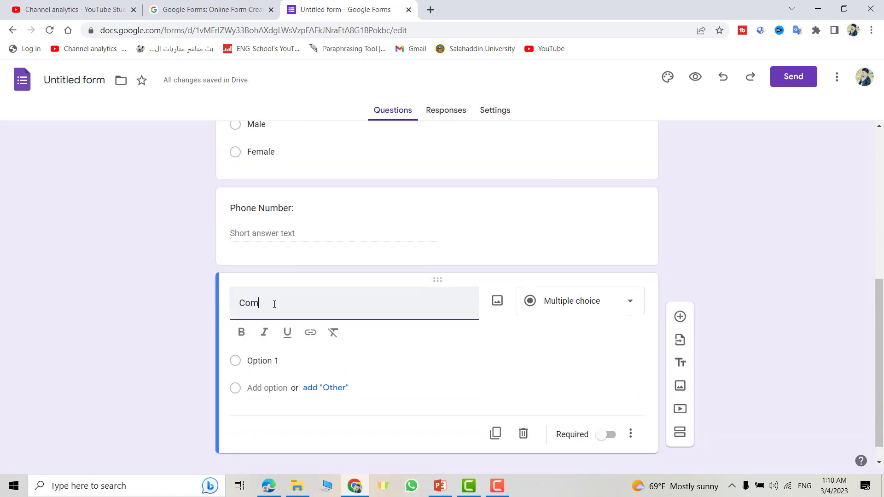
text(ments)
scroll(861, 181, up, 5)
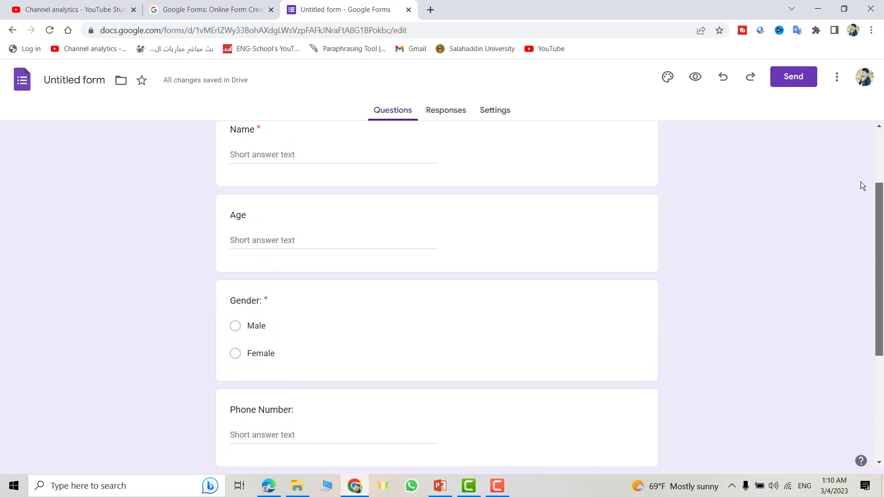
- In the theme settings, change the header text size from 24 to 20
click(667, 76)
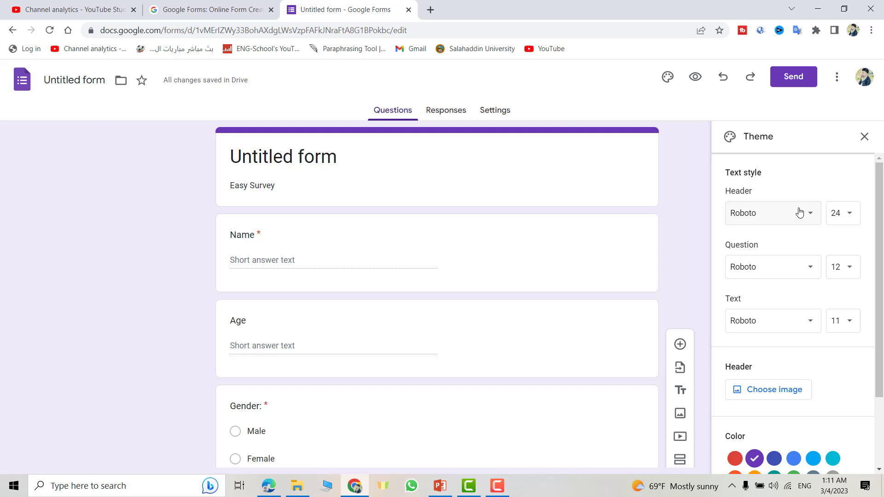
click(845, 212)
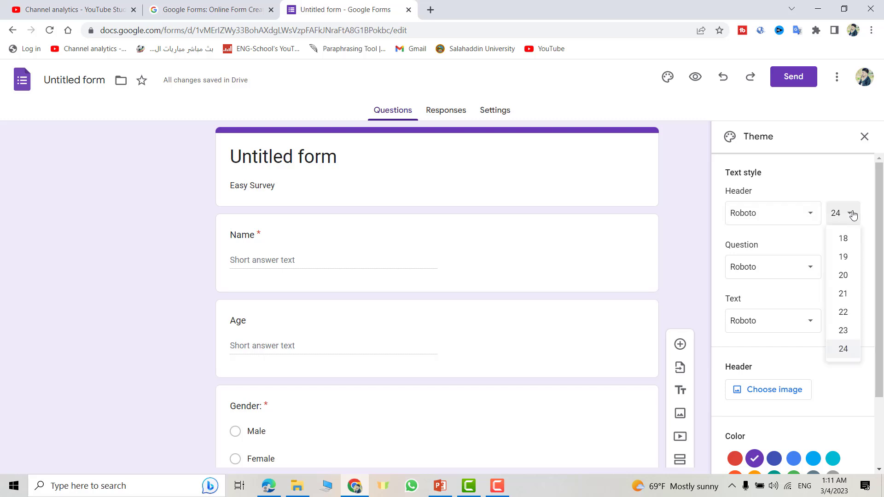
click(843, 277)
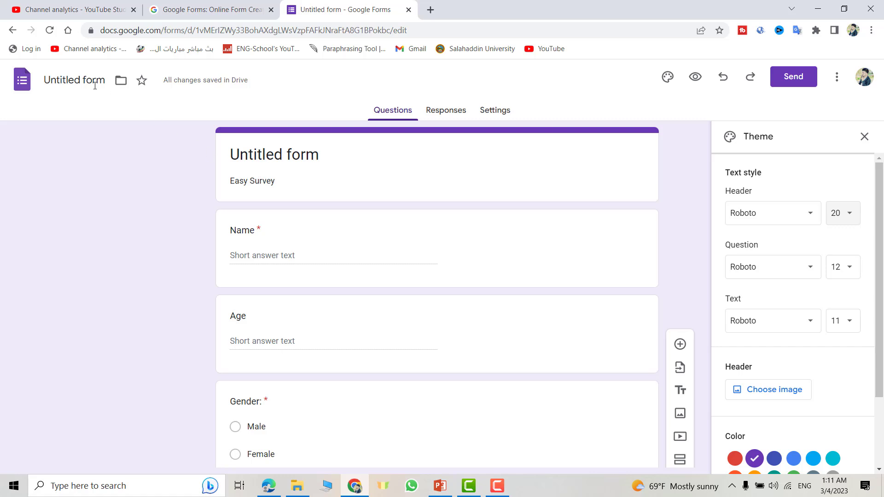
- Name the form 'Easy Survey' and set the header to Impact at size 24
click(72, 81)
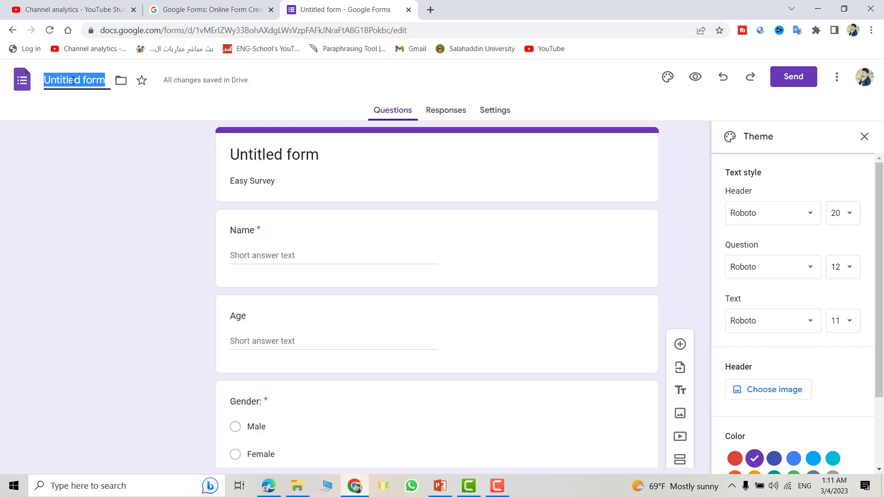
text(Easy Survey)
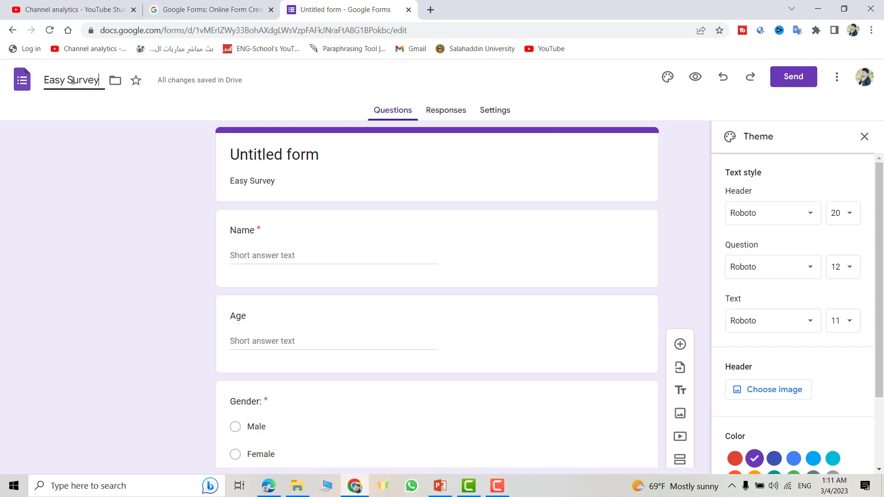
click(652, 225)
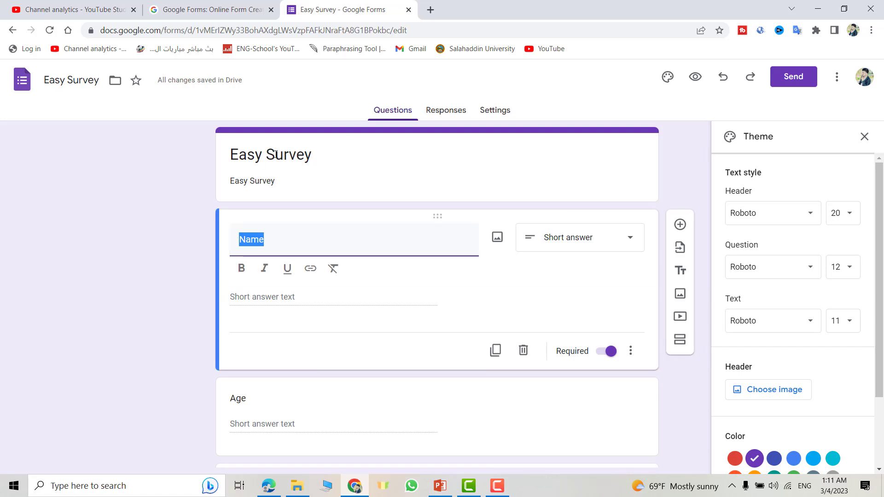
click(849, 215)
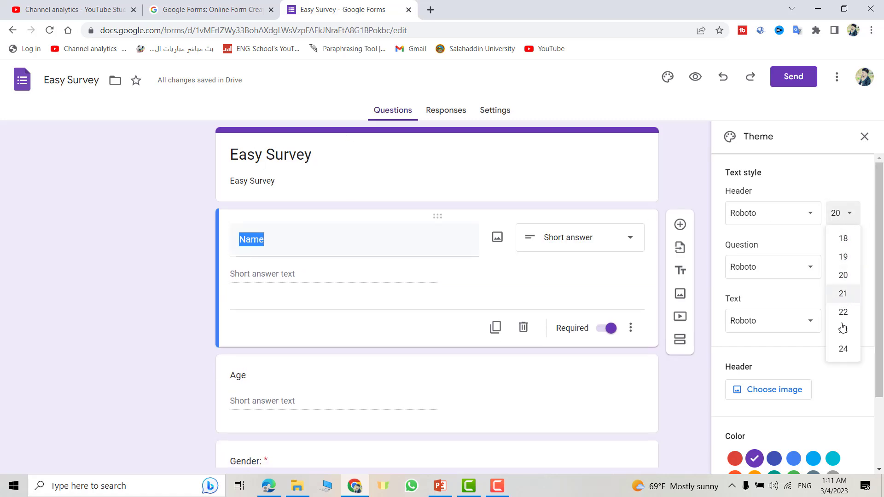
click(842, 348)
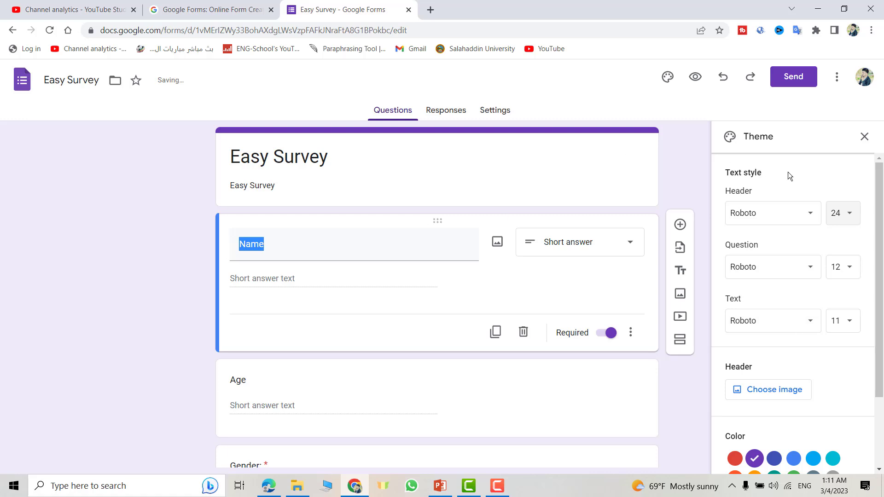
click(803, 217)
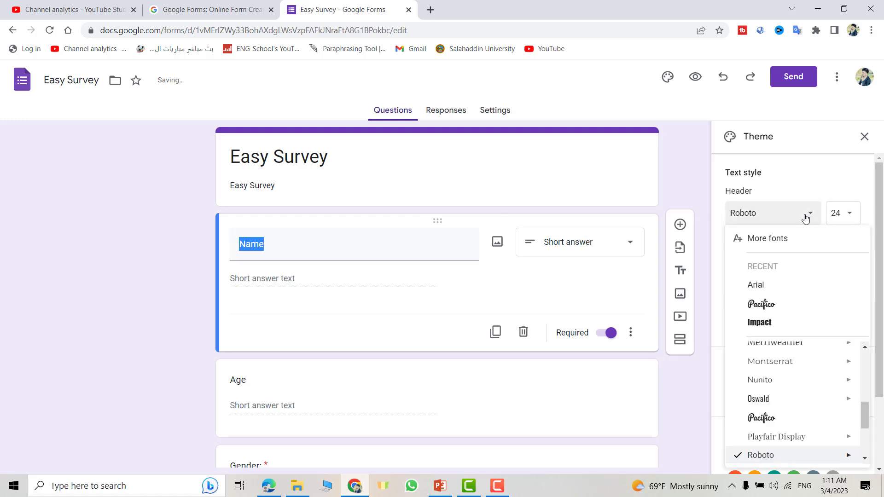
click(787, 322)
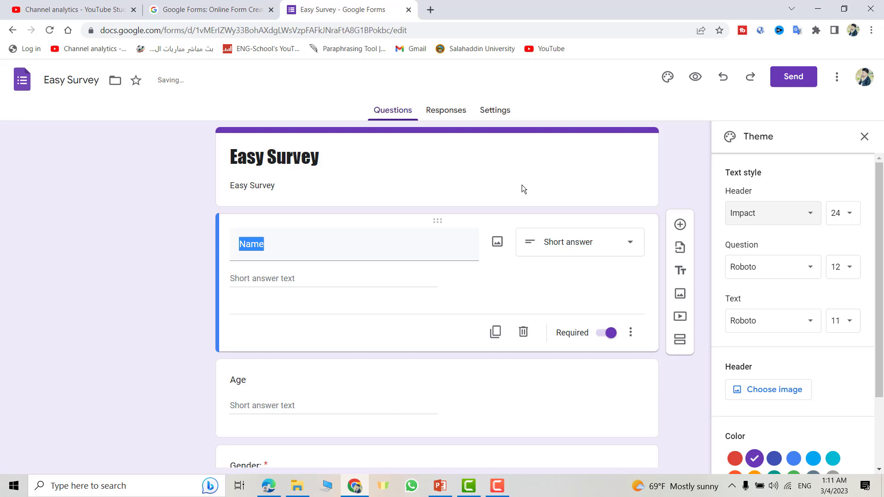
- Set question text size to 18 and body text to Arial 12
click(851, 274)
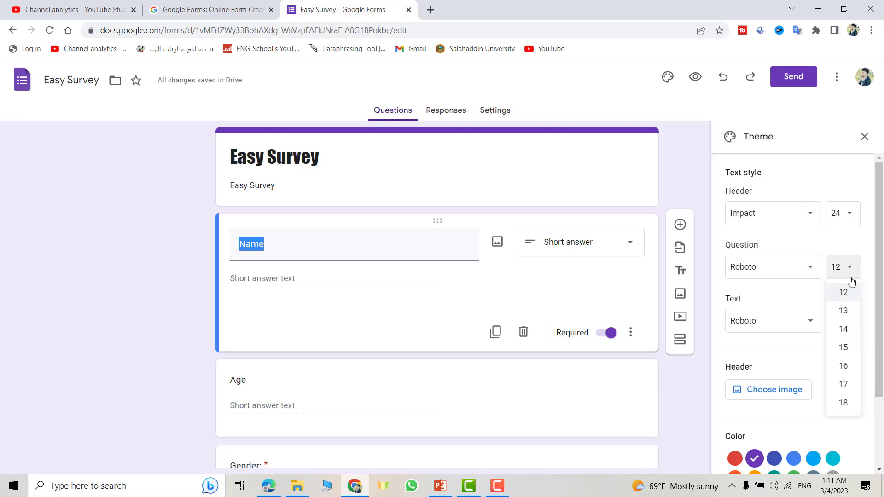
click(844, 403)
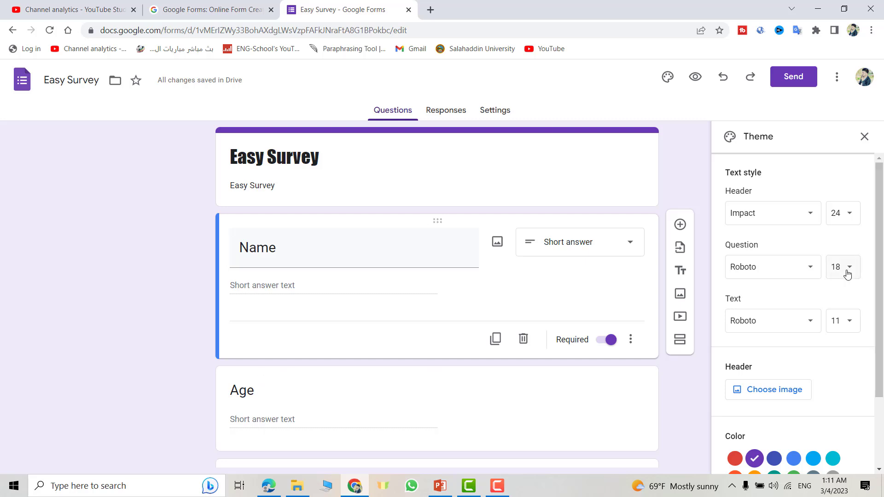
click(849, 323)
click(844, 400)
click(809, 327)
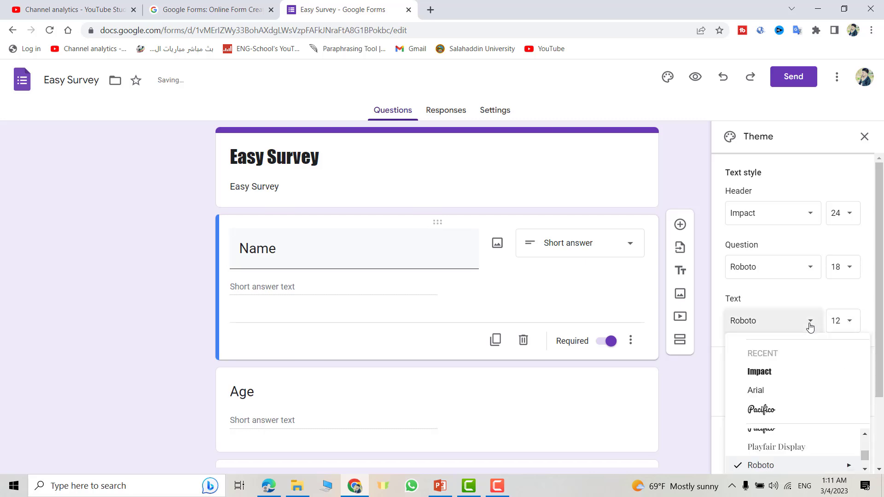
click(757, 391)
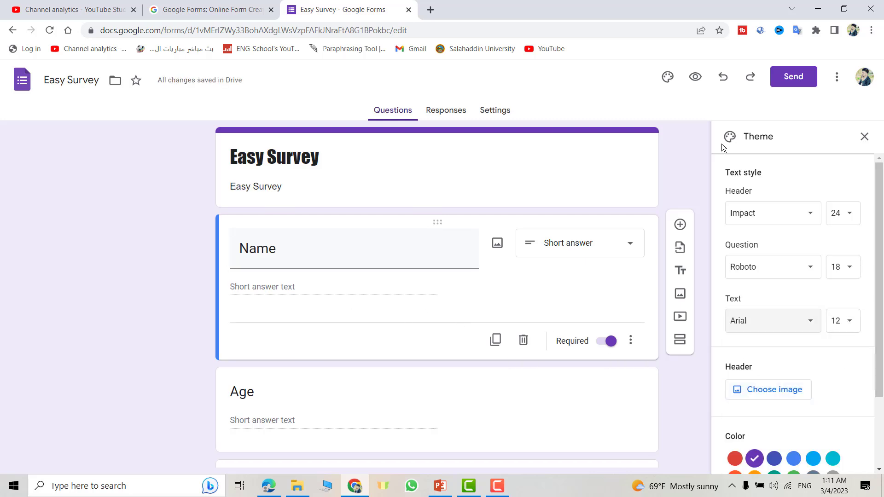
click(667, 79)
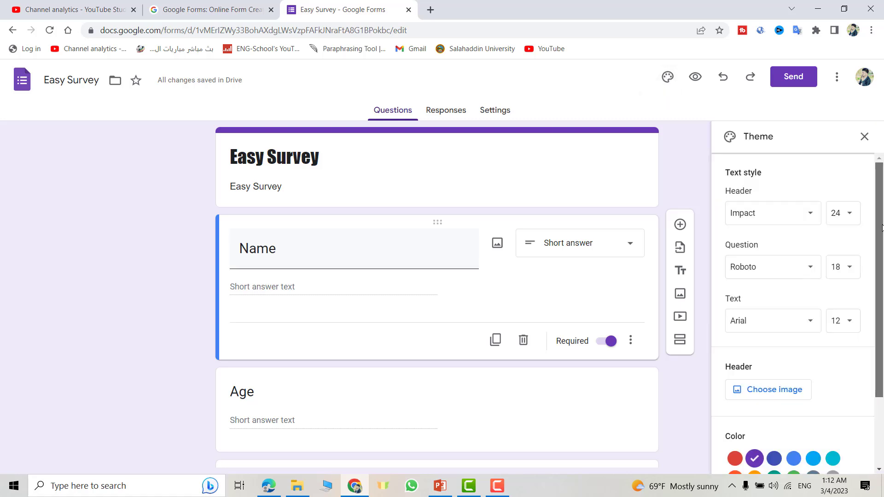
drag(877, 218, 877, 286)
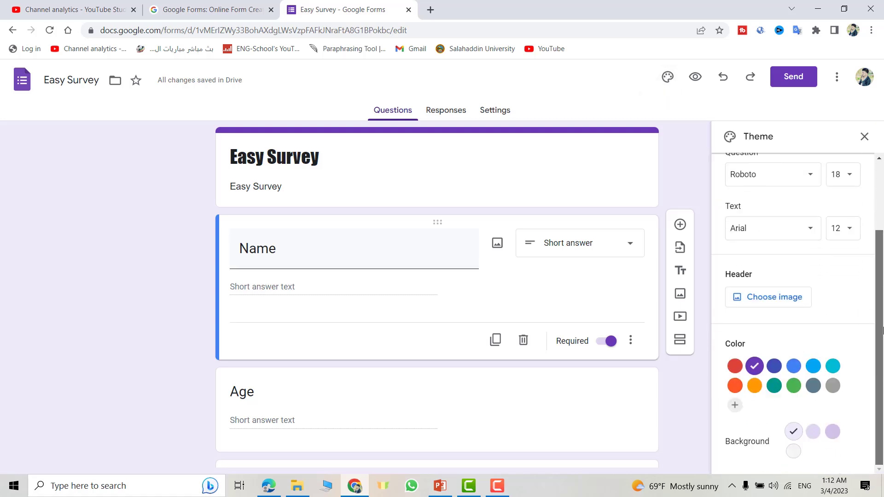
- Use the first Work and School image as header, with lavender colour and darker tint
click(773, 297)
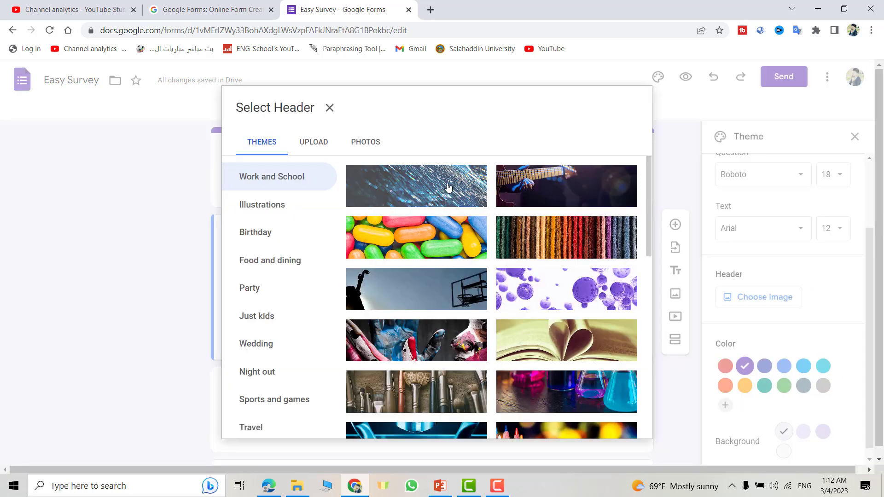
double_click(447, 190)
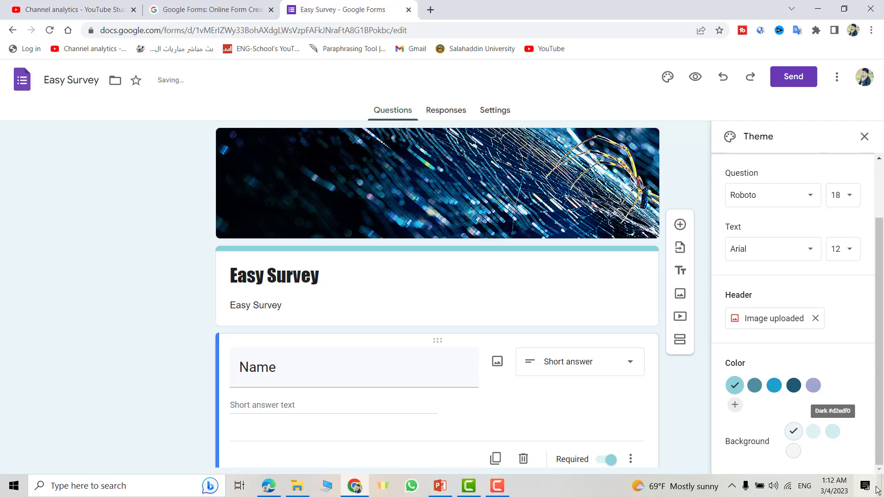
click(775, 388)
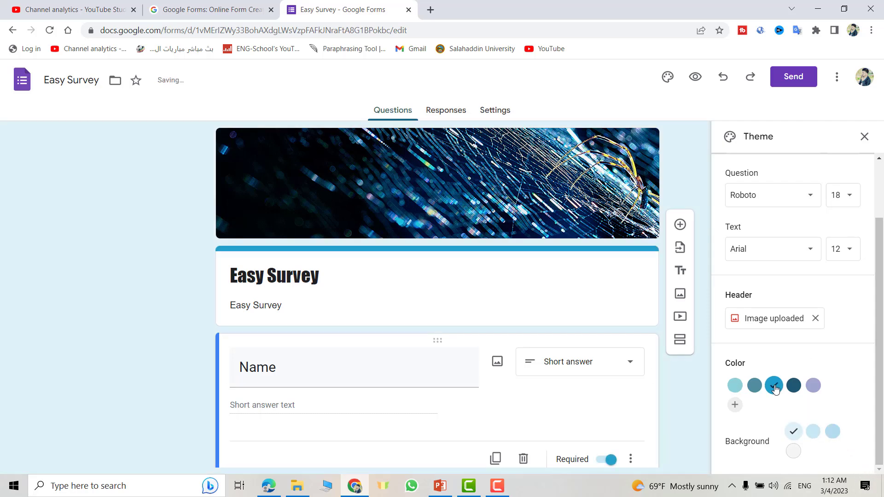
click(815, 388)
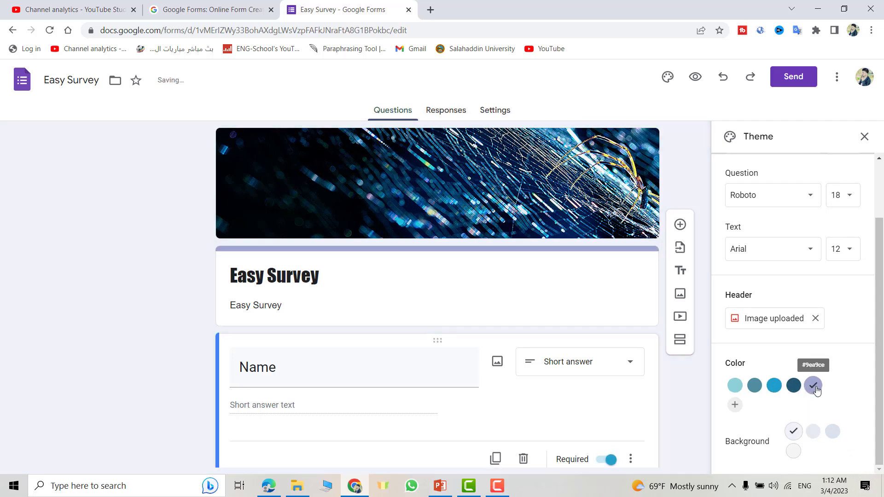
click(814, 431)
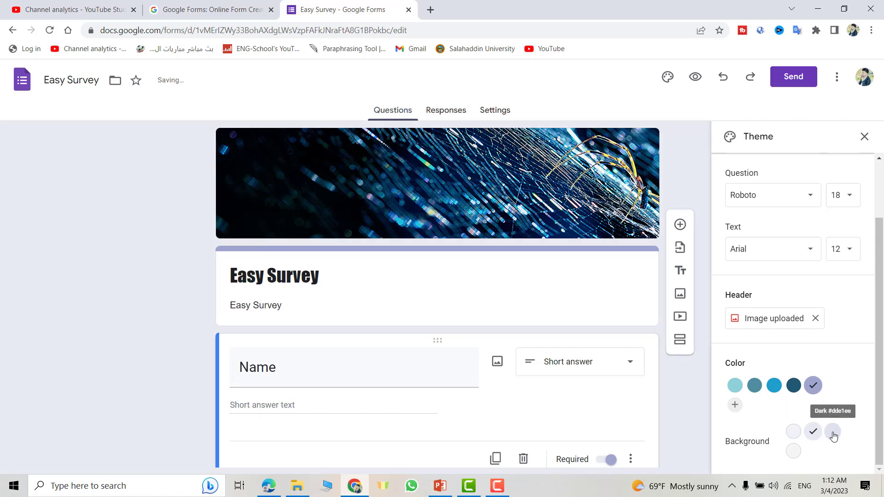
click(833, 432)
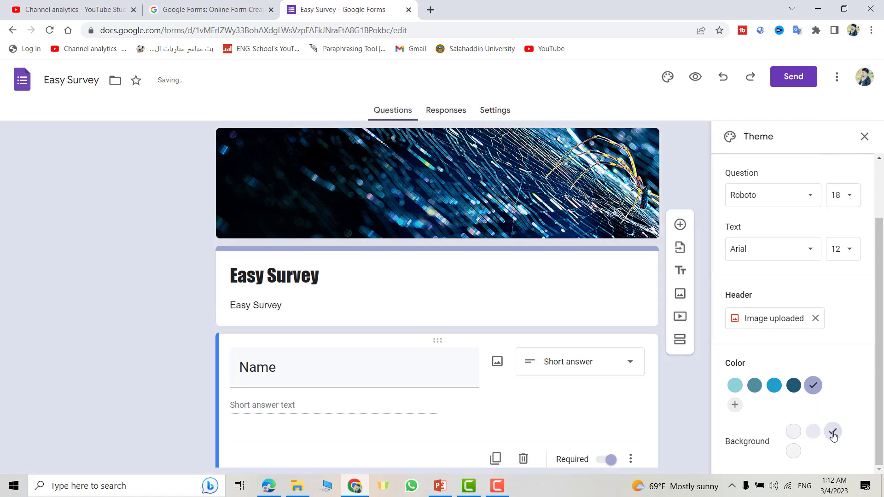
- Reopen the header image gallery and close it, keeping the current image
click(756, 321)
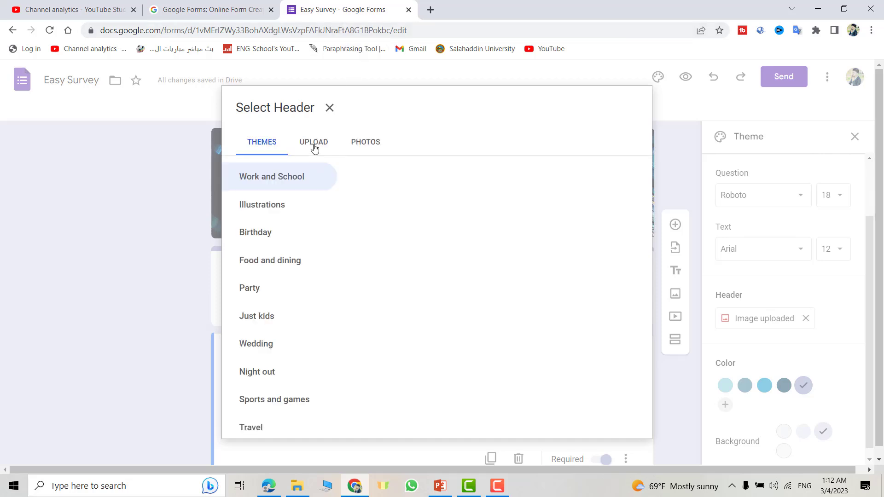
click(314, 144)
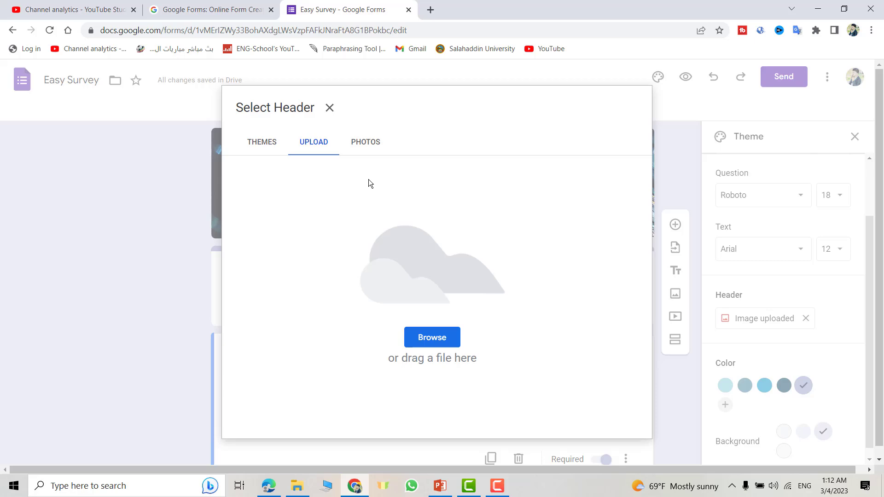
click(331, 108)
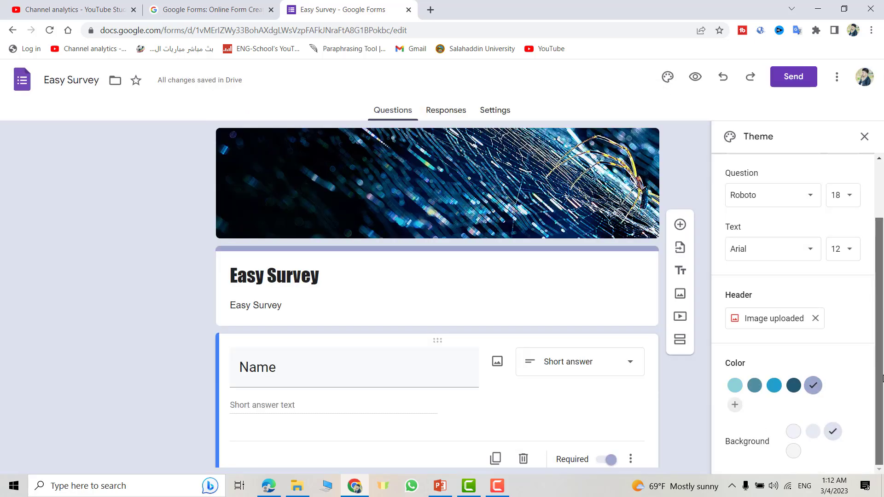
click(497, 118)
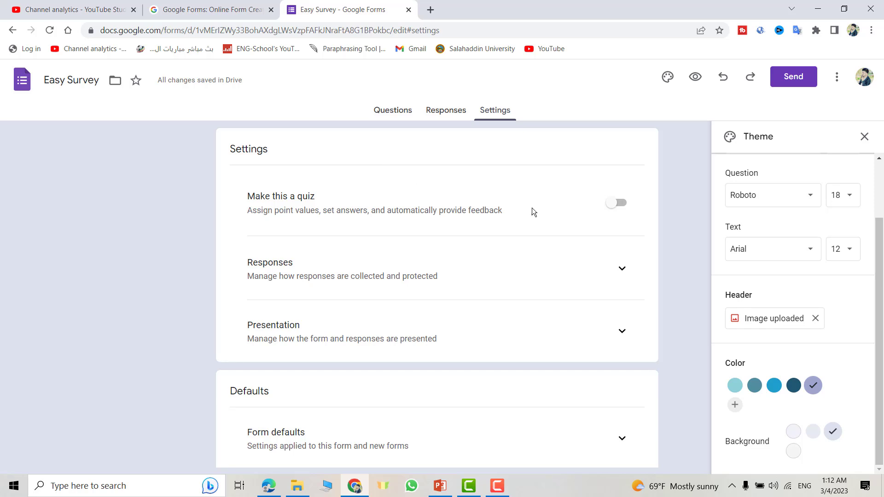
click(623, 268)
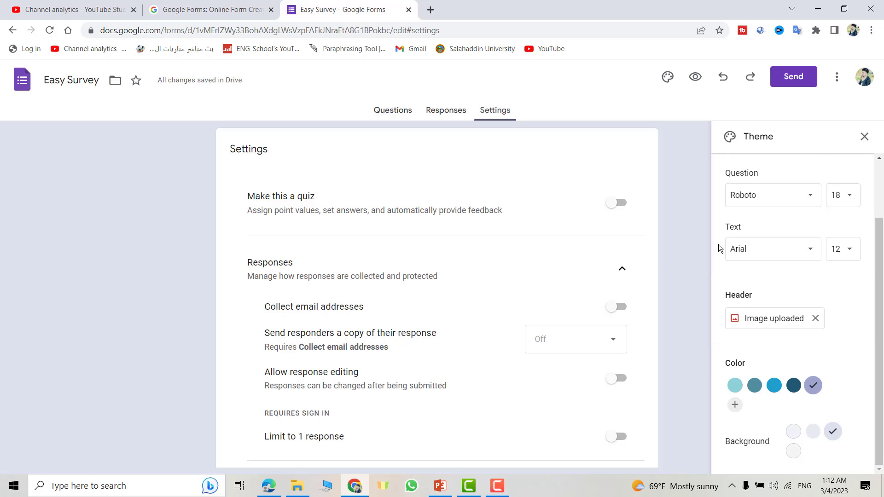
click(392, 110)
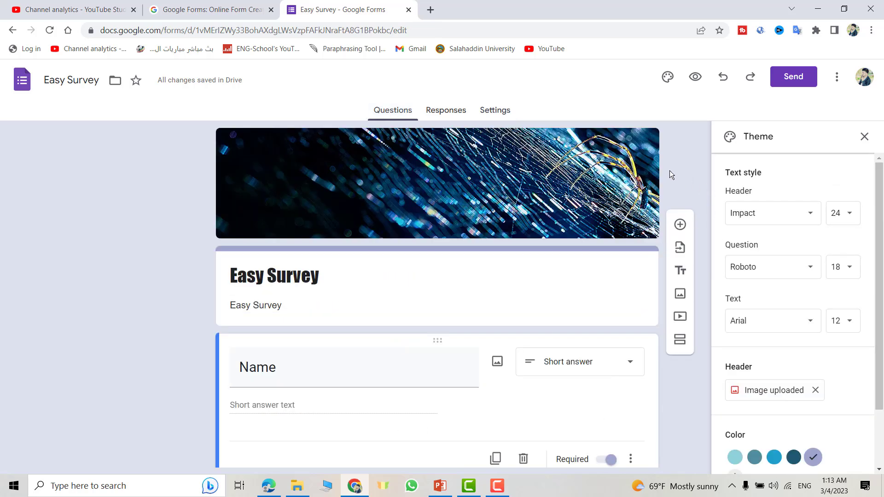
click(694, 80)
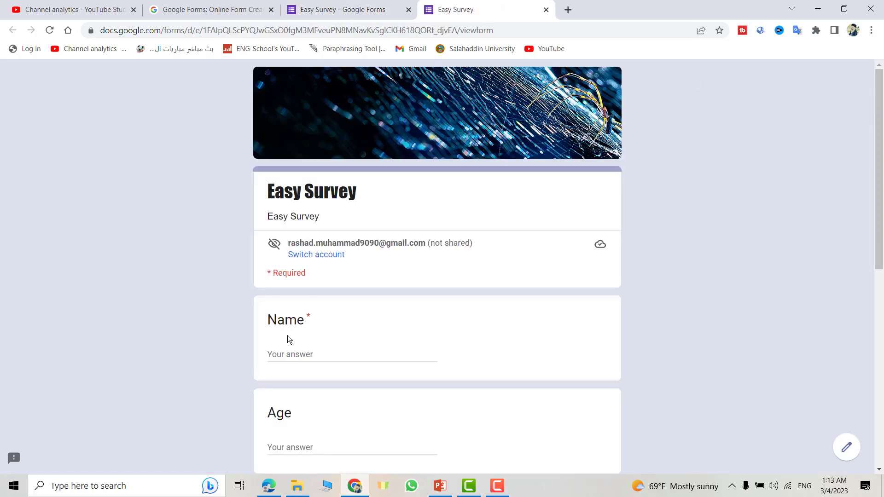
mouse_move(878, 166)
mouse_down()
mouse_move(868, 369)
mouse_move(856, 170)
mouse_up()
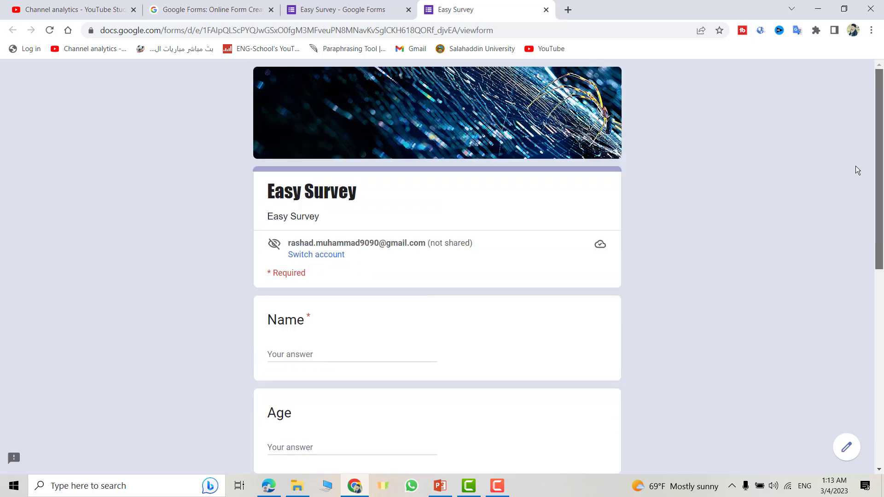
click(546, 10)
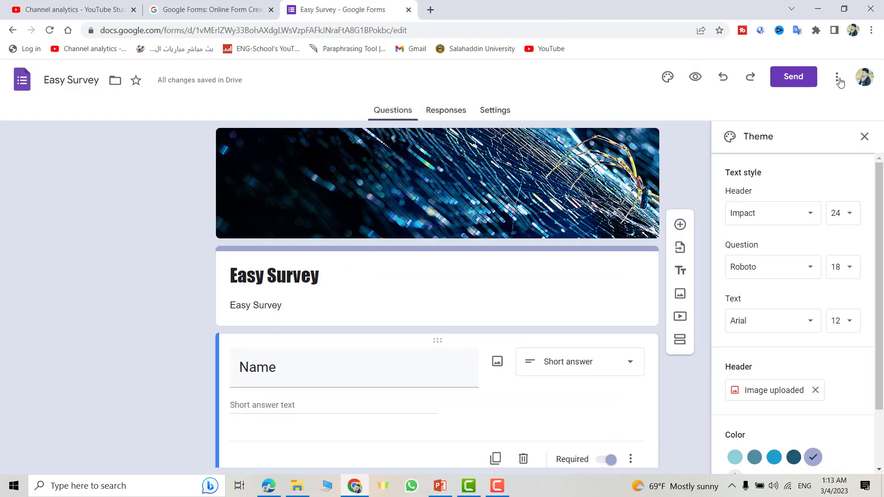
click(789, 78)
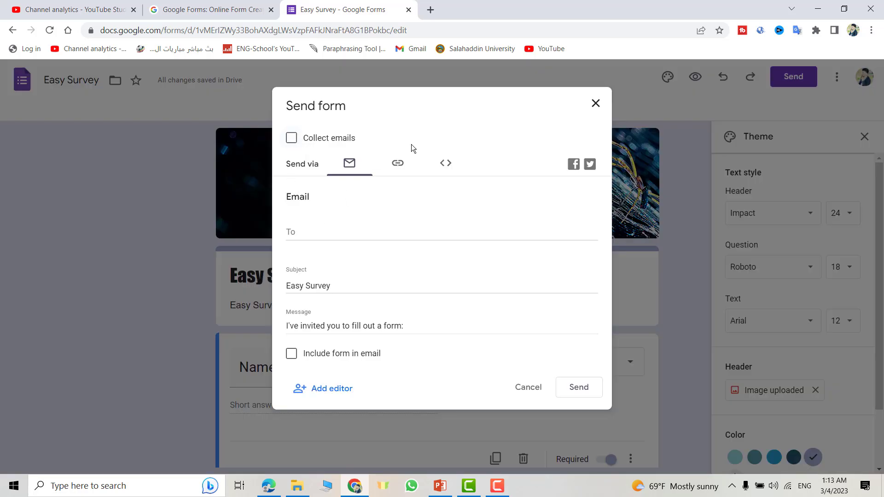
click(397, 167)
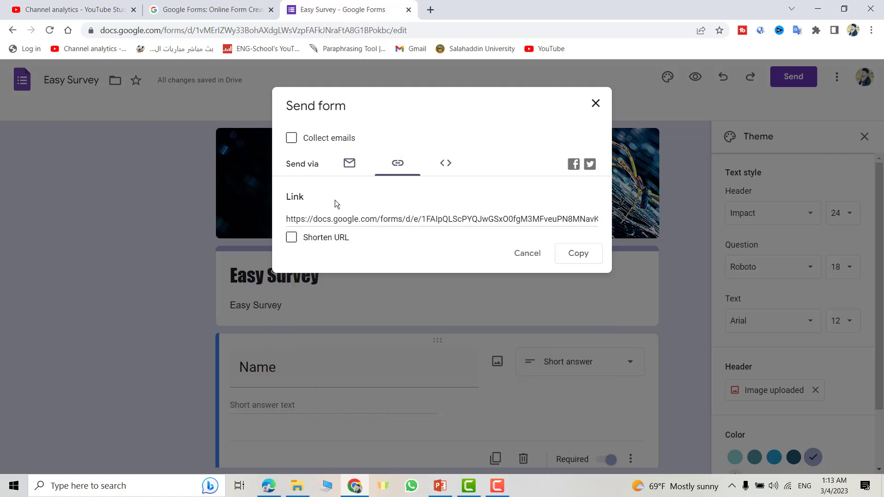
click(291, 237)
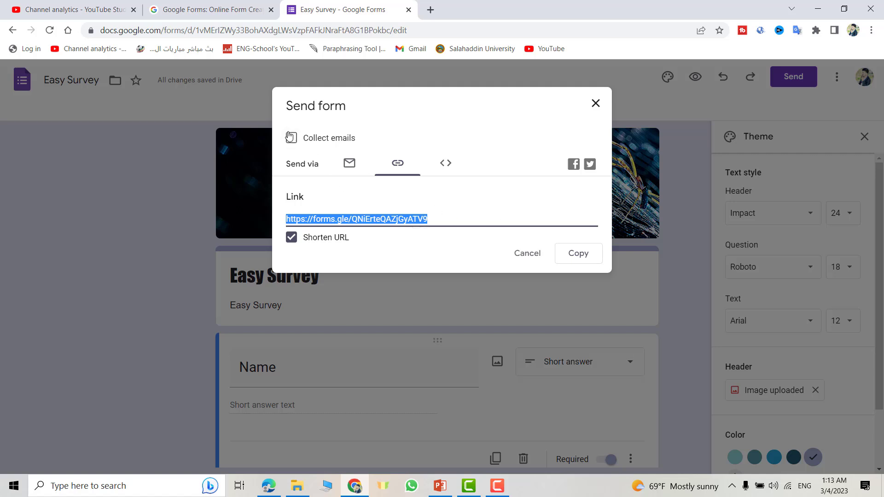
click(350, 164)
click(307, 231)
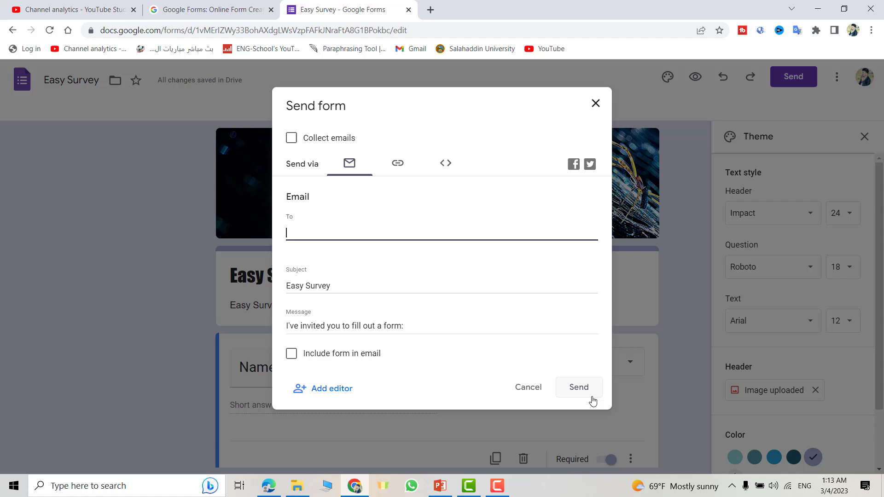
click(595, 104)
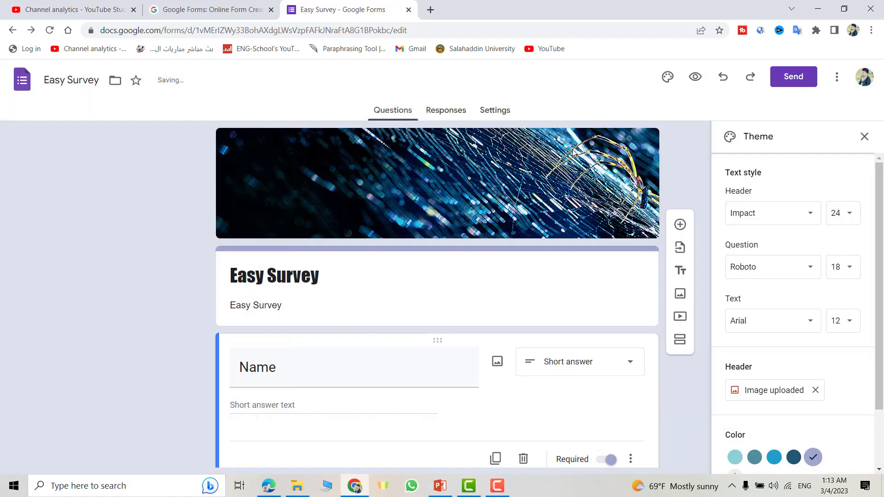